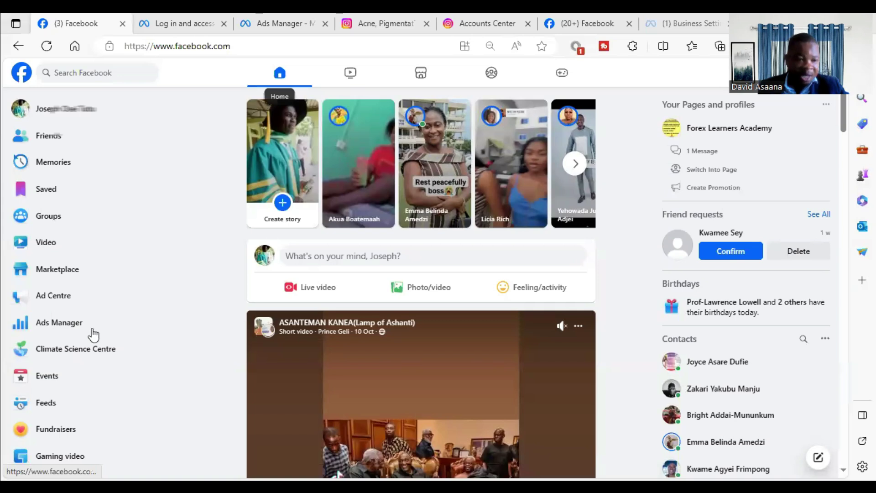
- Open Ads Manager from the Facebook sidebar in a new browser tab and switch to it
right_click(121, 331)
left_click(222, 98)
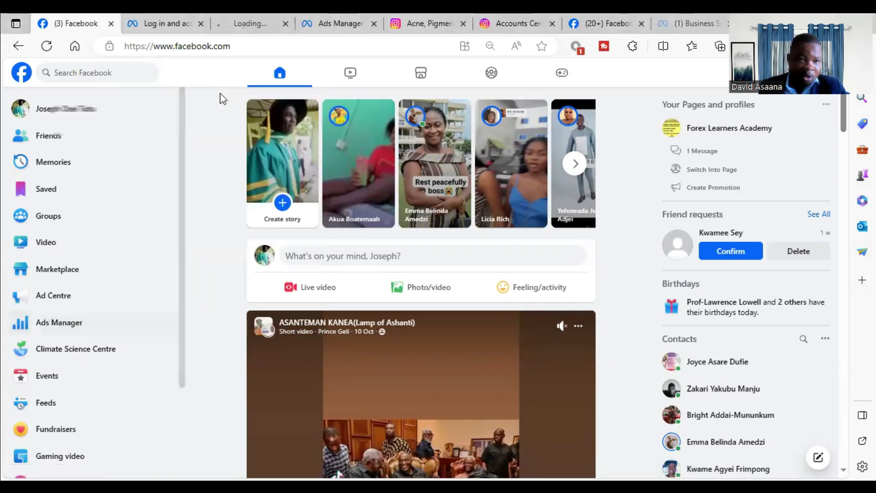
left_click(257, 19)
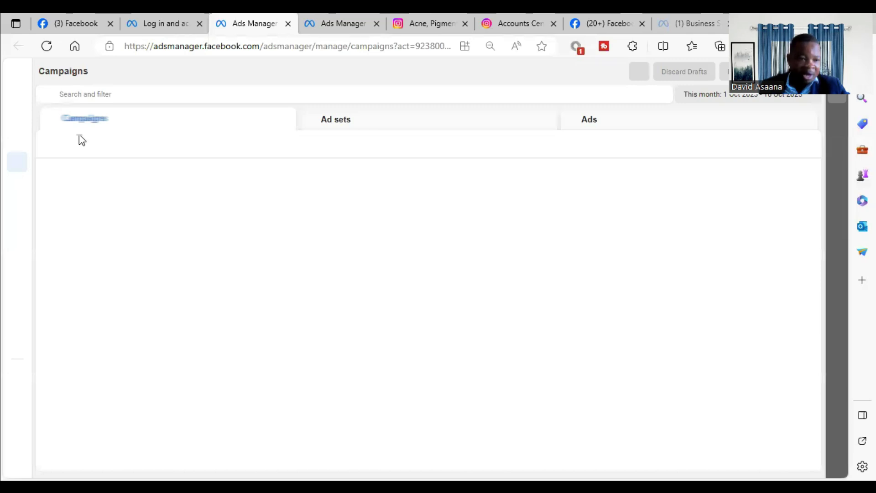
- Go to Business settings through the All tools menu in Ads Manager
mouse_move(23, 278)
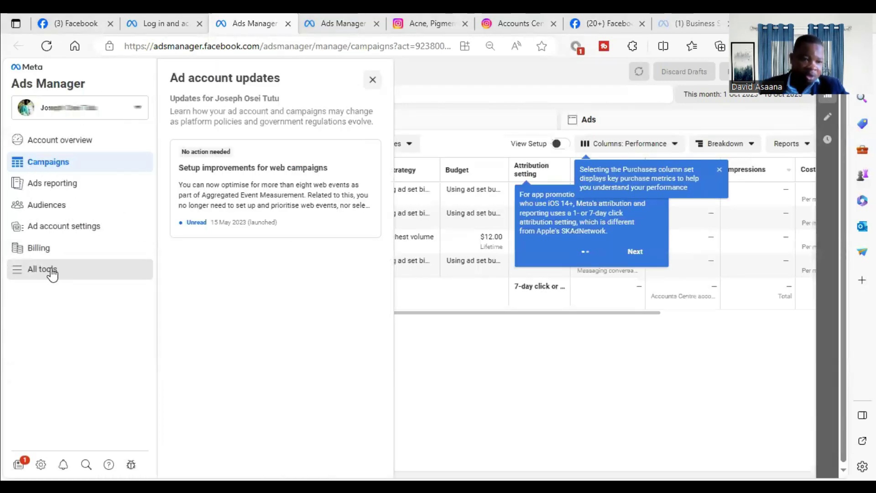
left_click(51, 273)
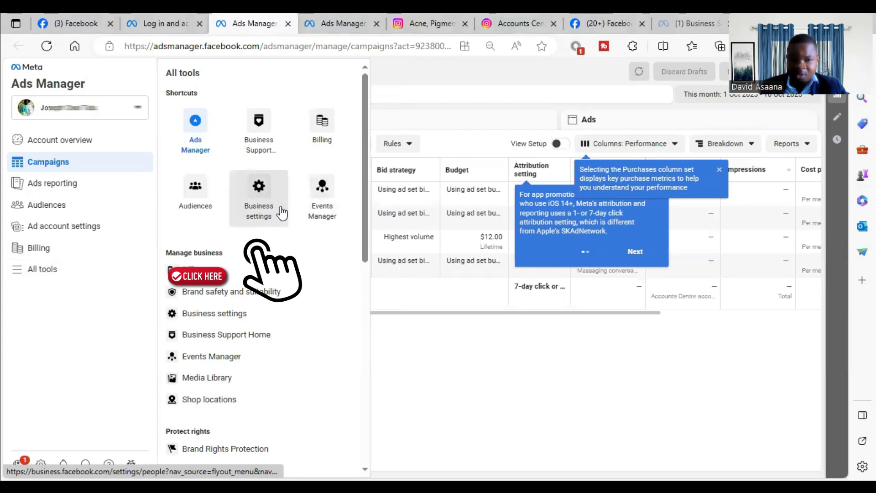
left_click(260, 208)
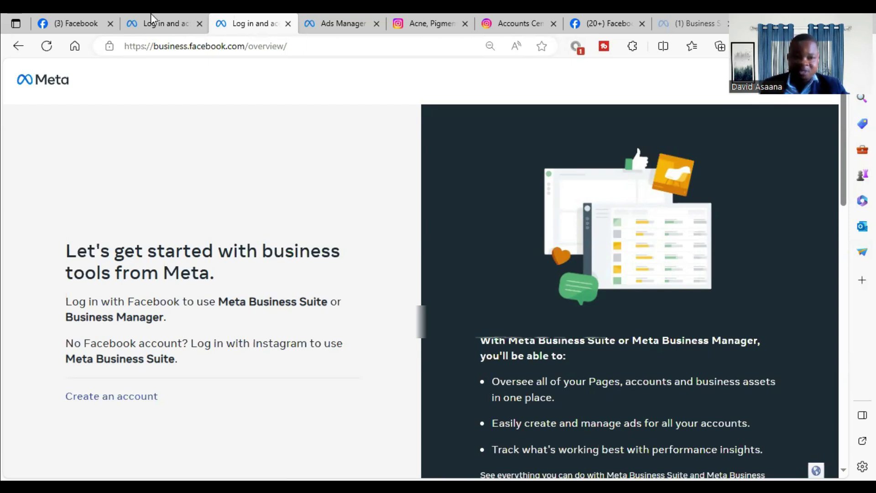
- Start a new business account with the Create an account link
mouse_move(169, 13)
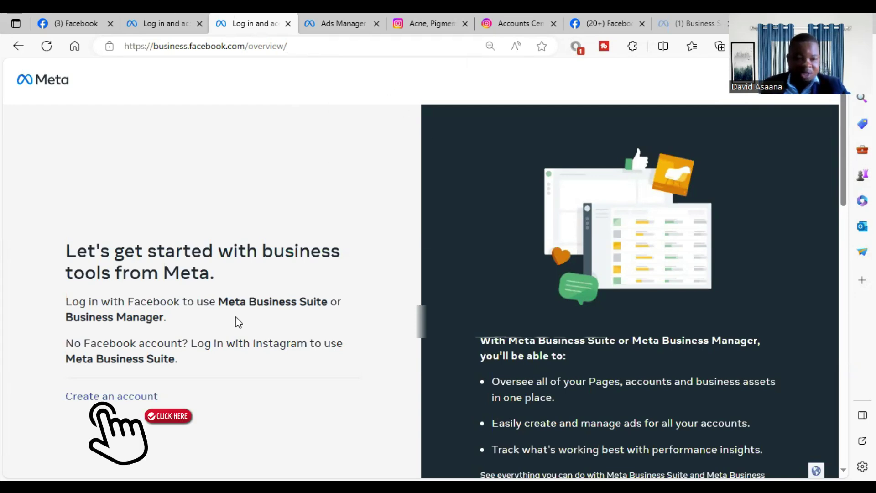
left_click(112, 396)
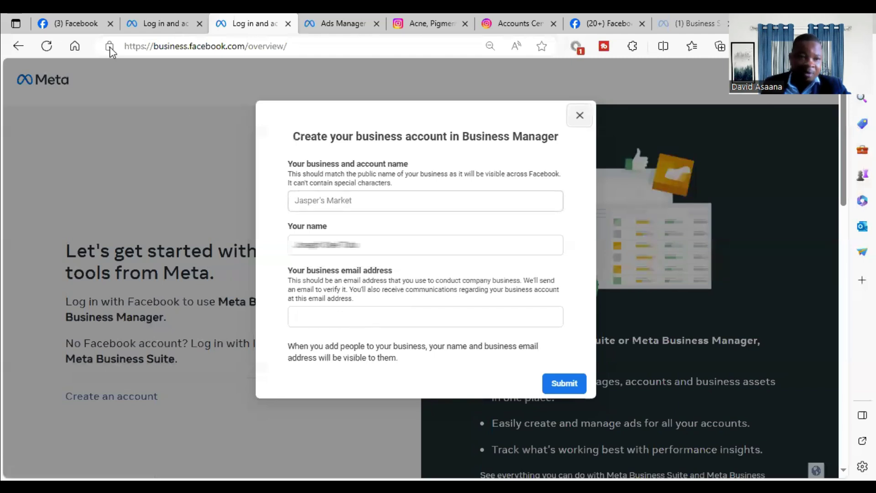
- Copy the page name from Facebook and paste 'Forex Learners Academy' as the business name
left_click(73, 23)
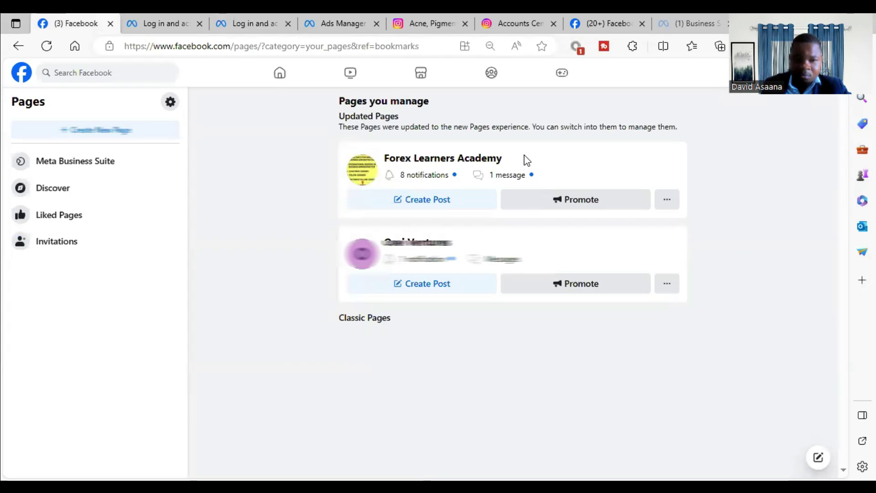
left_click_drag(524, 159, 383, 159)
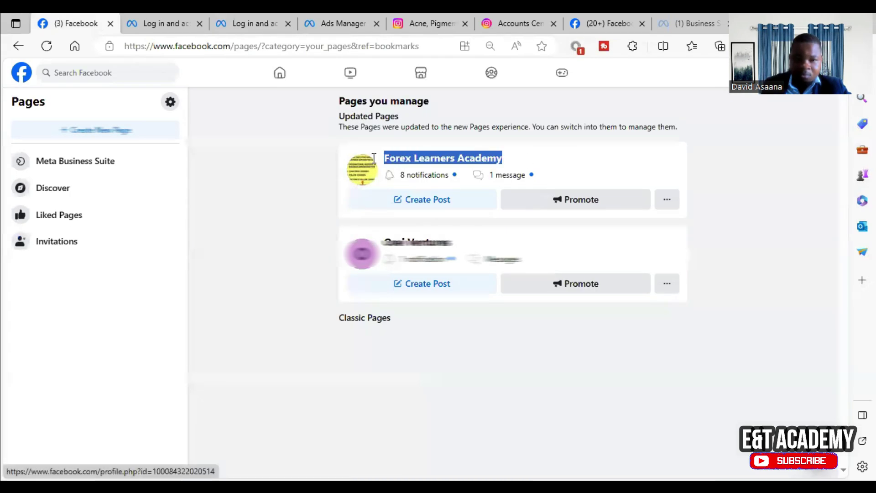
right_click(447, 162)
left_click(477, 228)
left_click(174, 23)
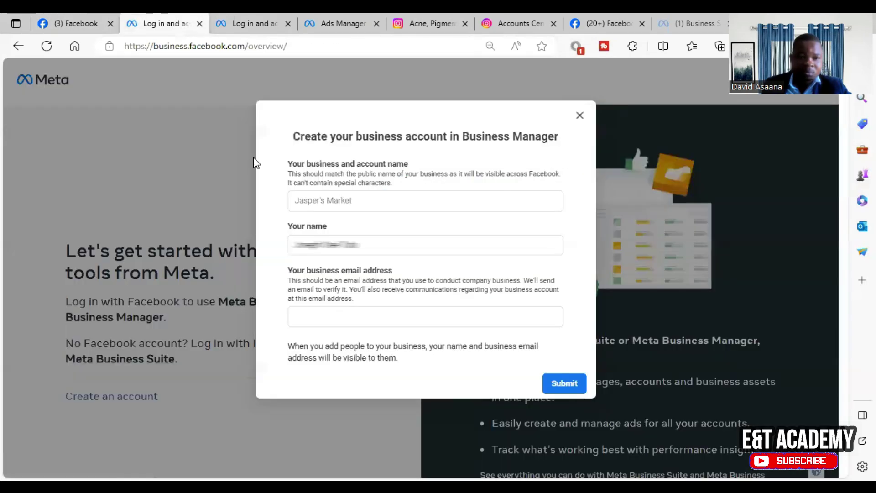
left_click(334, 206)
right_click(339, 202)
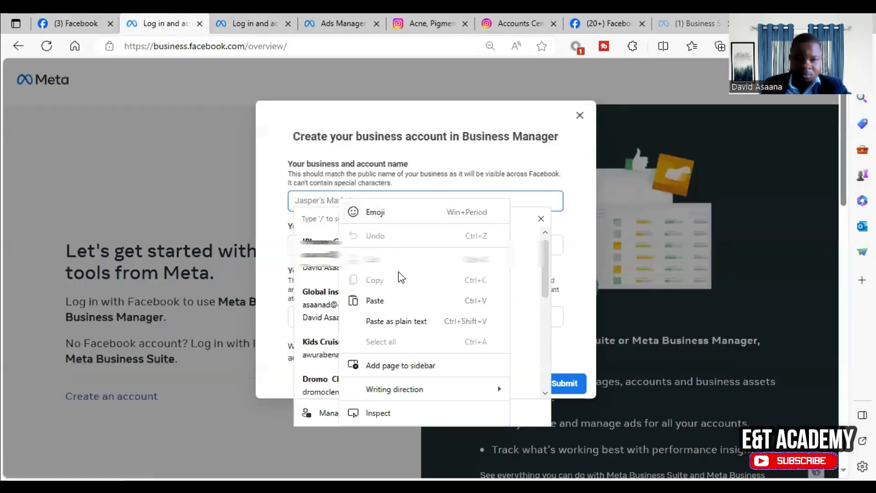
left_click(399, 301)
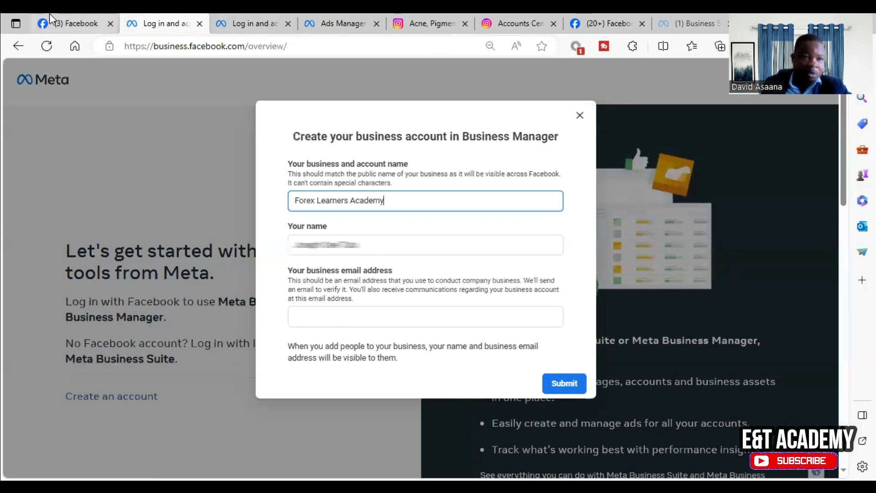
- Fill the business email from a saved autofill entry and submit the new account
left_click(75, 23)
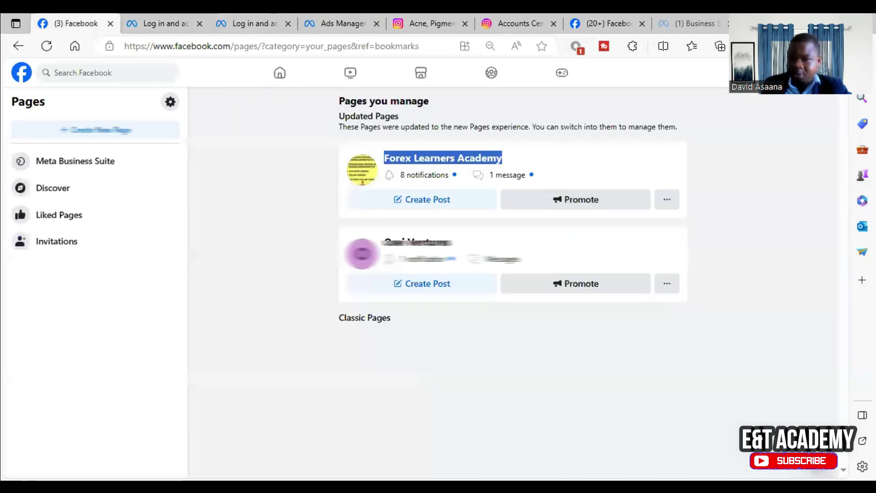
left_click(155, 23)
left_click(368, 315)
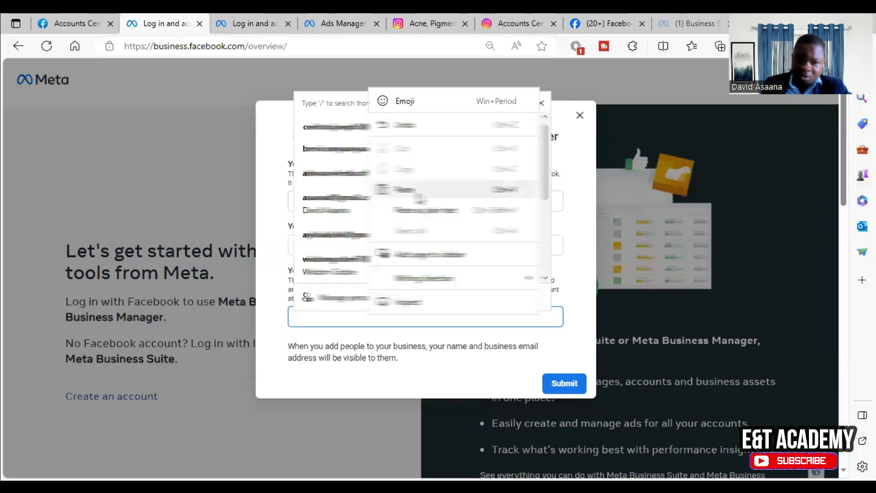
left_click(416, 199)
key("Down")
key("Return")
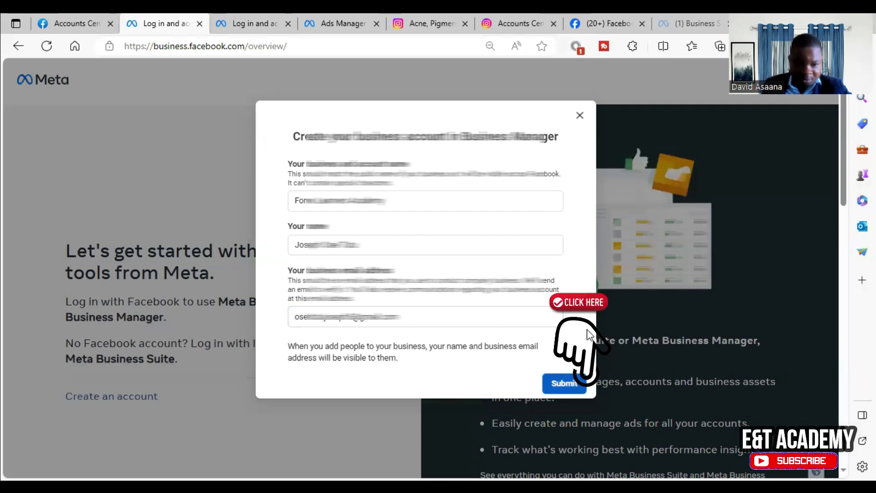
left_click(564, 383)
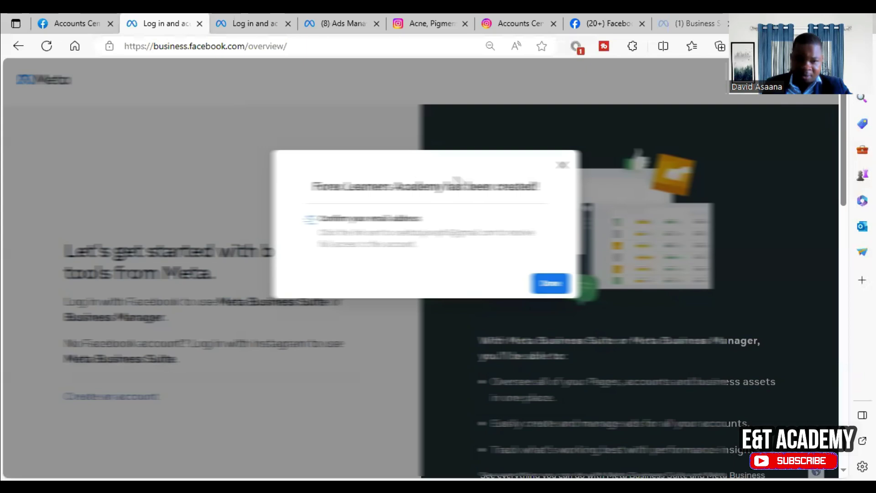
left_click(551, 284)
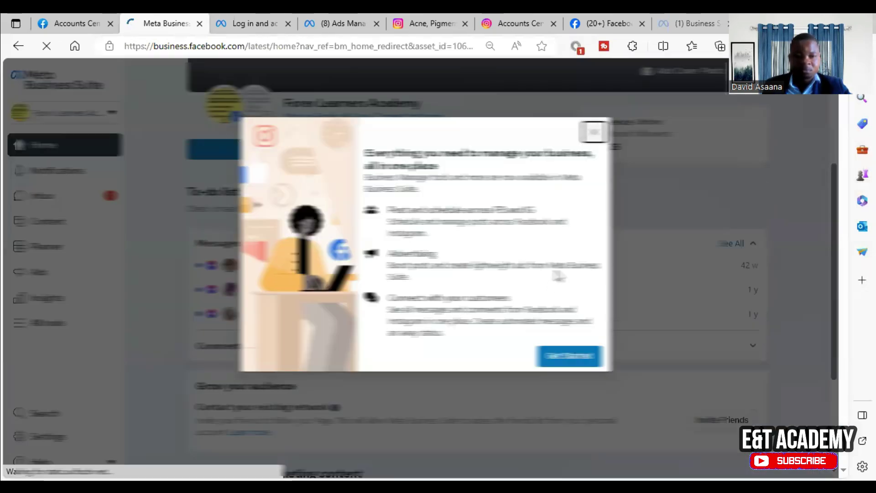
left_click(594, 133)
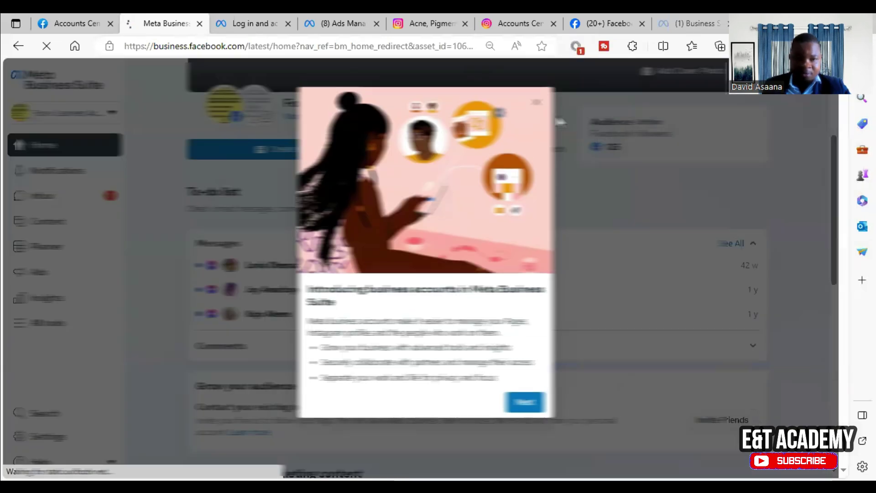
left_click(536, 98)
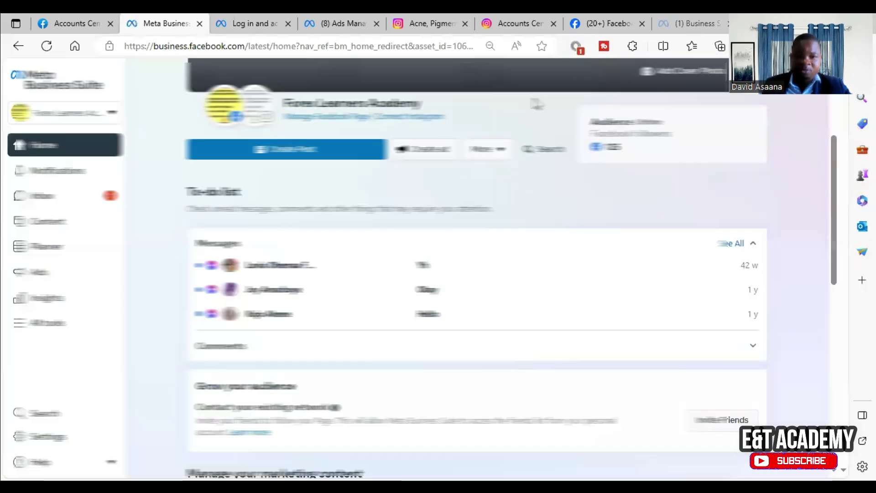
left_click(74, 14)
left_click(166, 14)
left_click(259, 20)
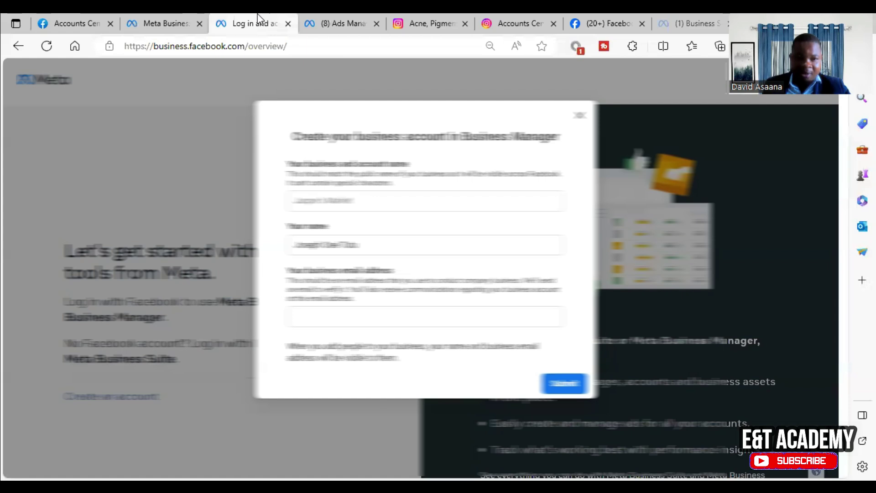
left_click(68, 16)
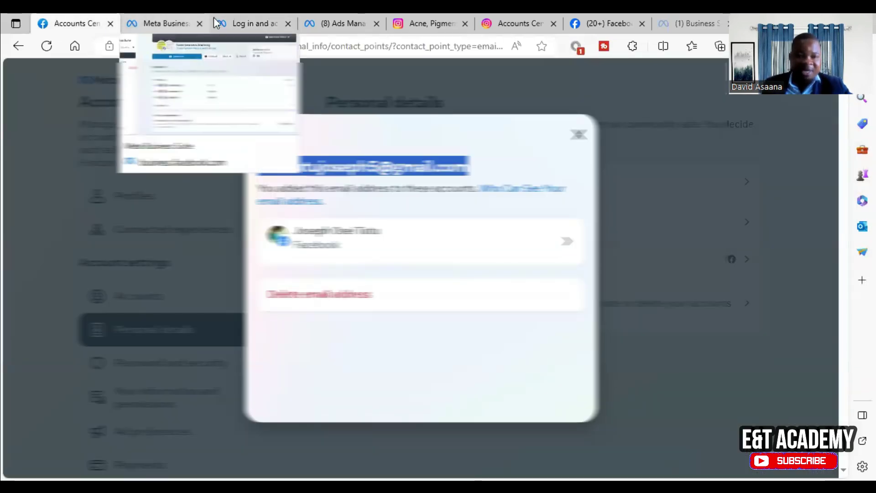
left_click(578, 135)
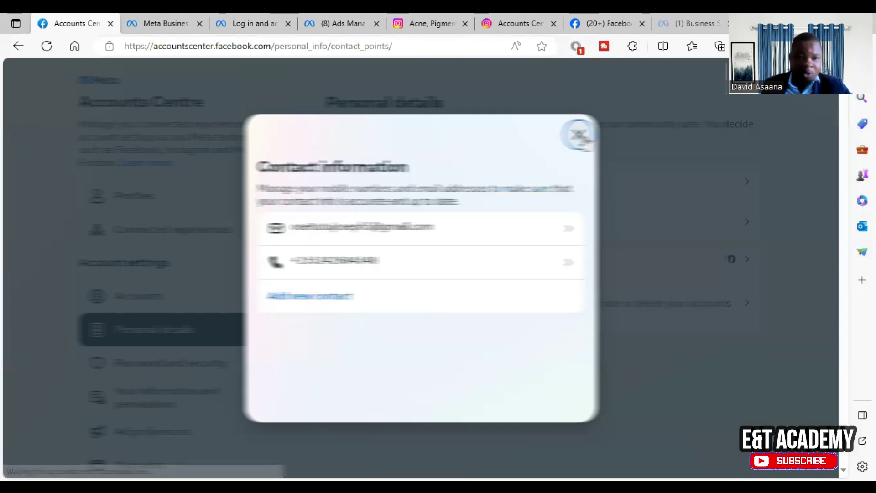
left_click(579, 135)
left_click(159, 17)
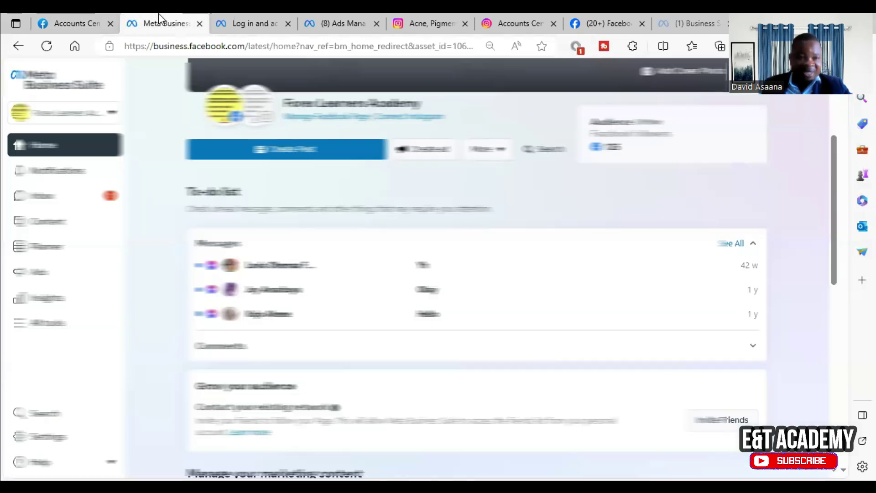
left_click(84, 13)
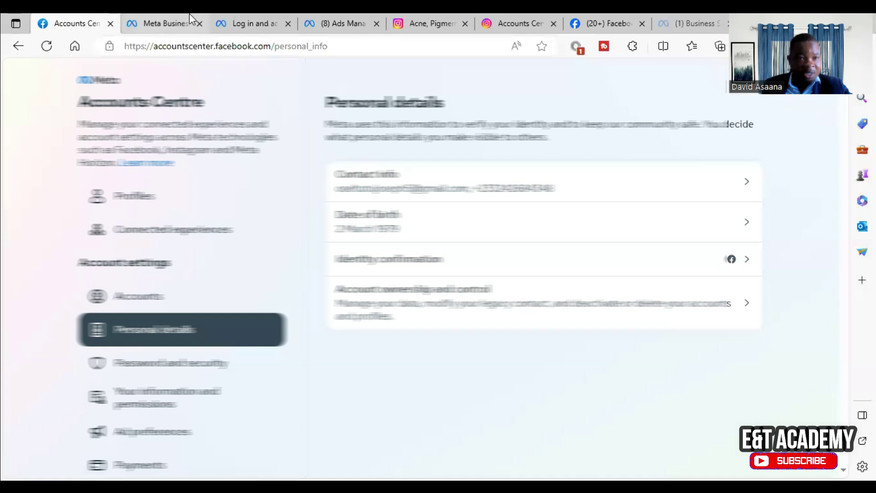
left_click(270, 15)
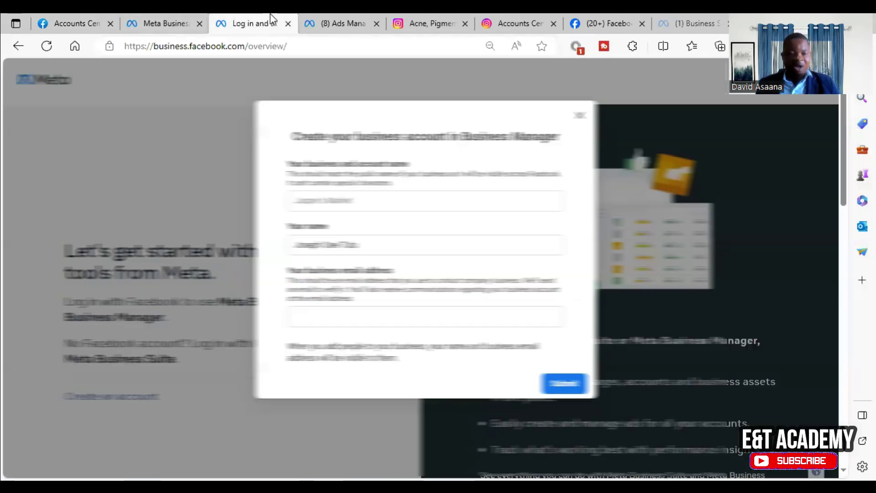
left_click(176, 18)
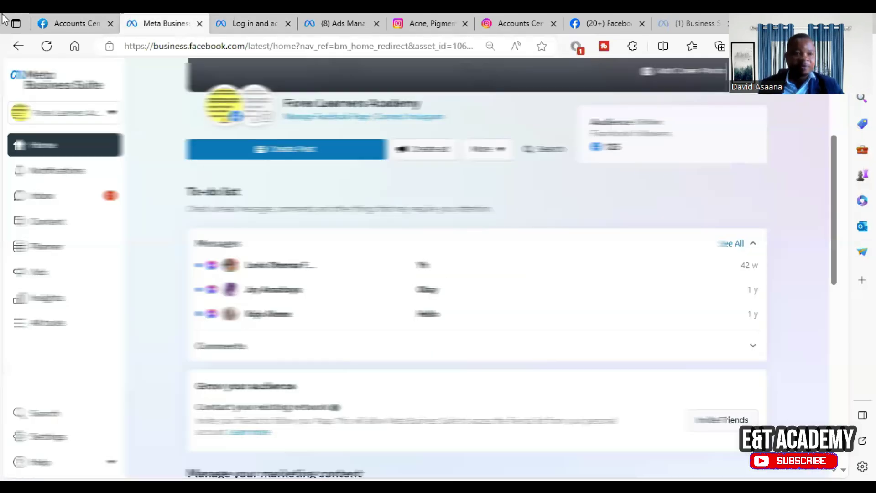
left_click(77, 17)
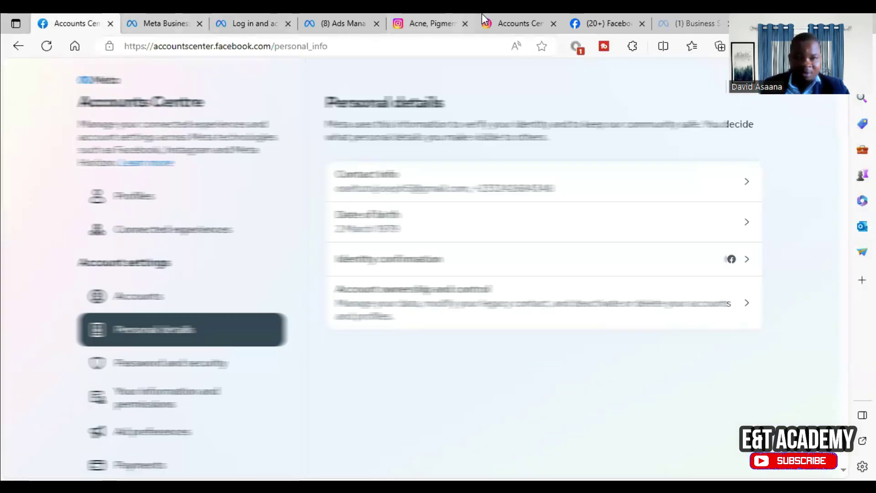
left_click(151, 18)
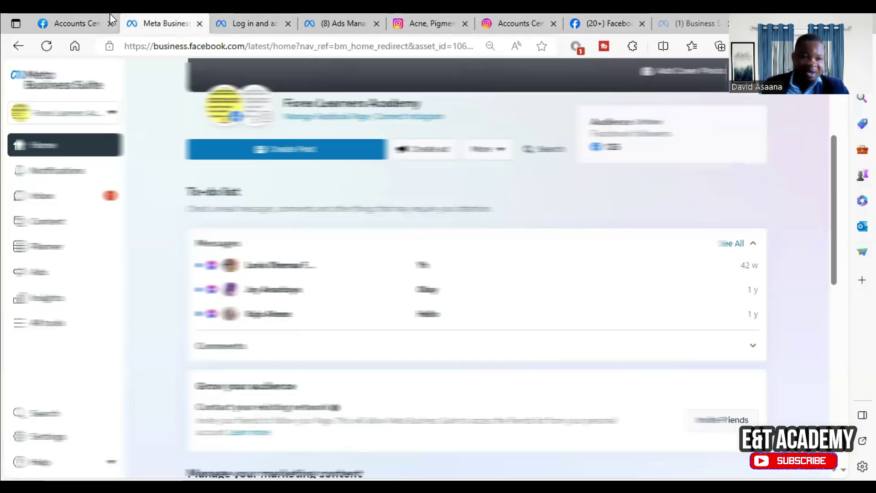
left_click(89, 14)
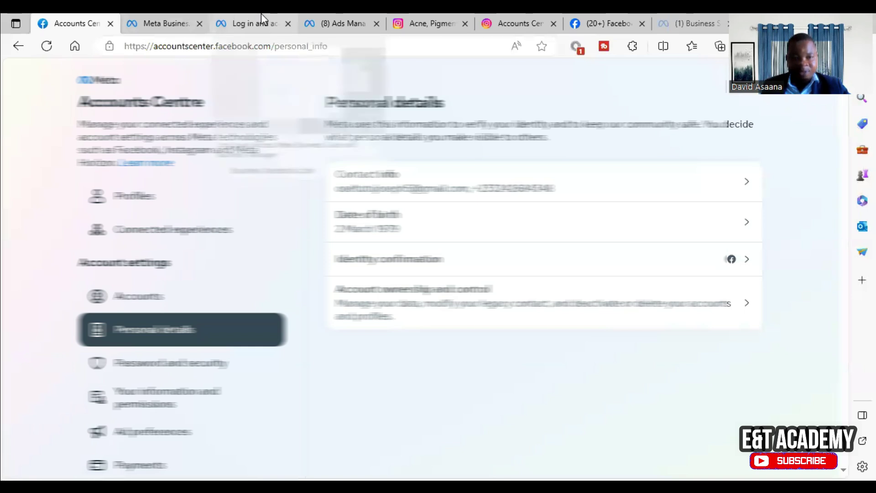
left_click(260, 14)
left_click(137, 14)
left_click(103, 13)
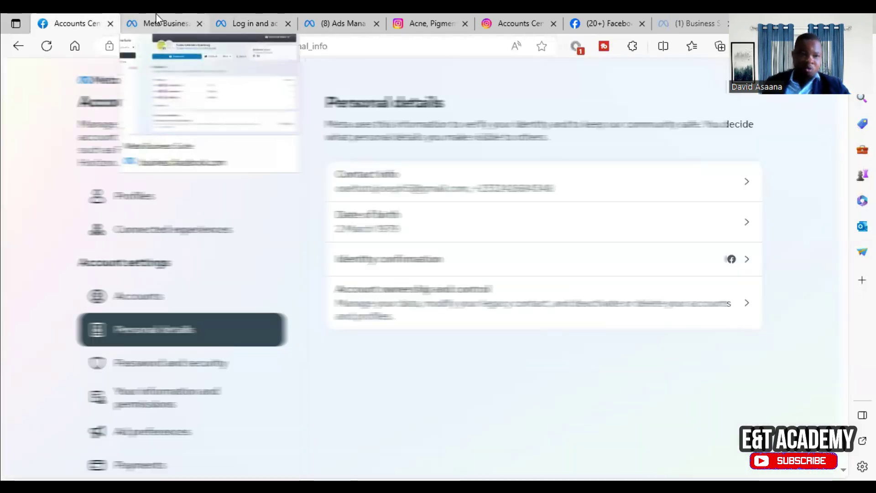
left_click(174, 14)
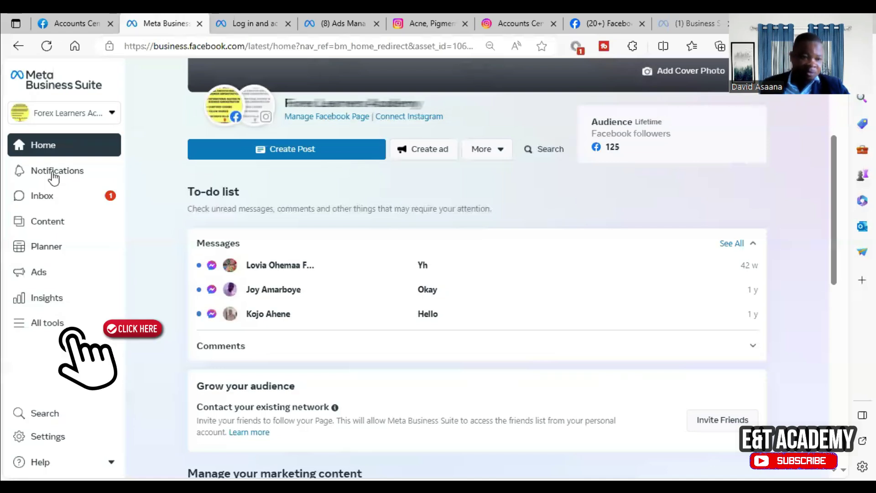
- Reopen Forex Learners Academy Business settings from Ads Manager's All tools menu
left_click(37, 319)
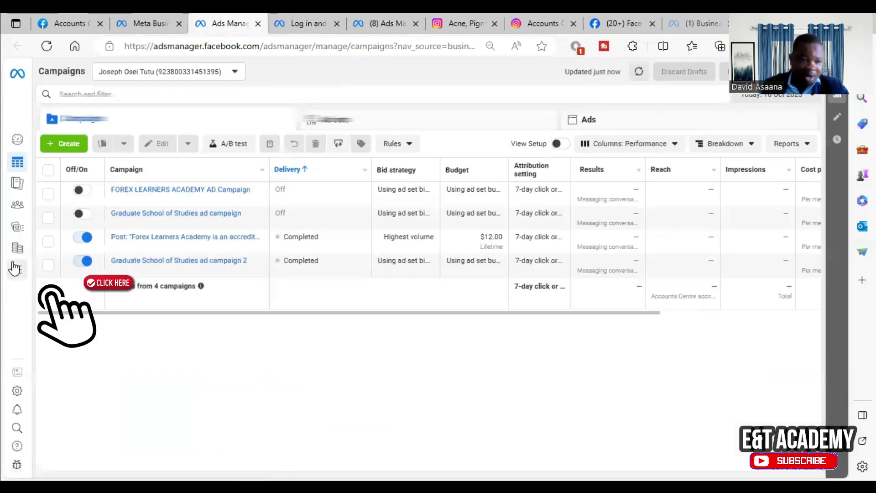
mouse_move(17, 274)
left_click(61, 276)
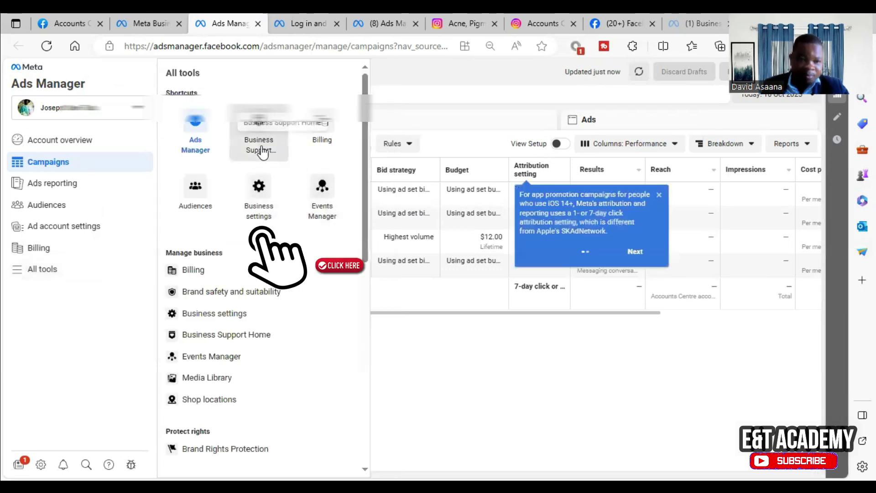
left_click(257, 214)
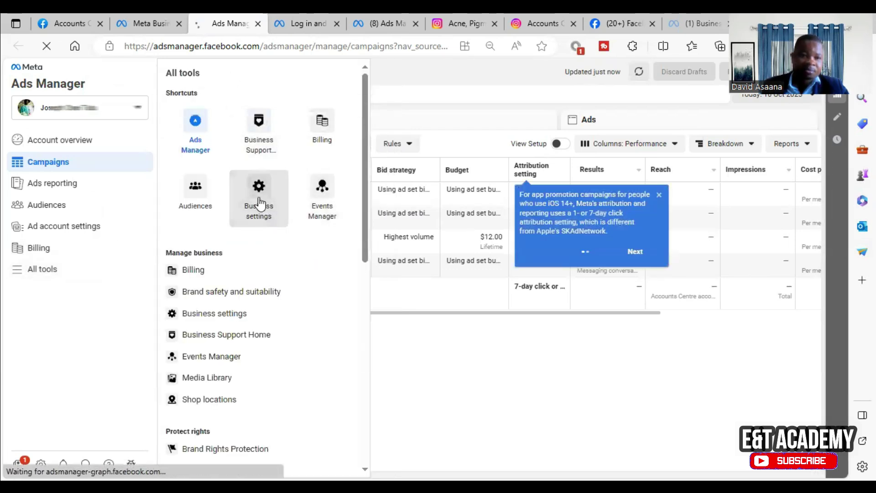
left_click(140, 16)
left_click(214, 16)
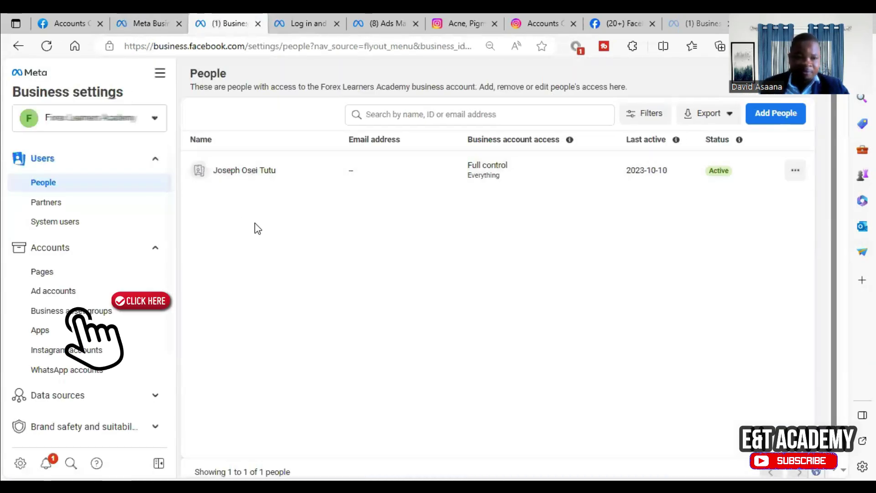
- Show the business's ad accounts under Accounts in Business settings
left_click(112, 297)
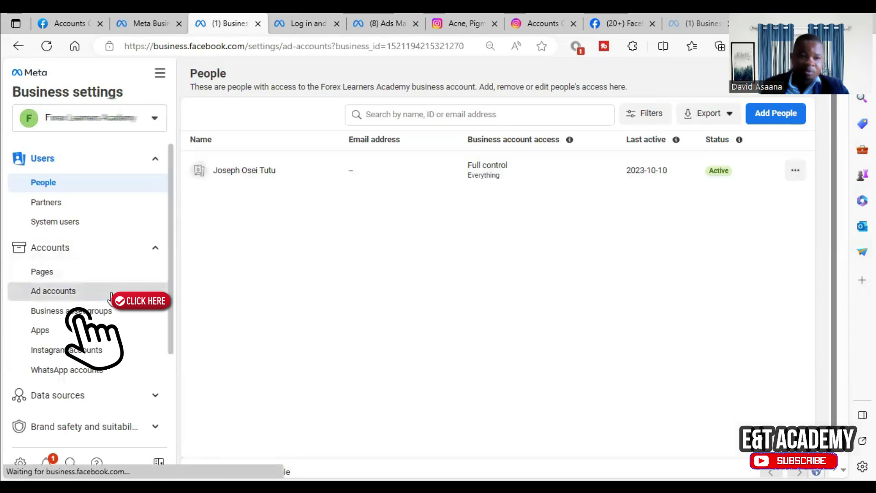